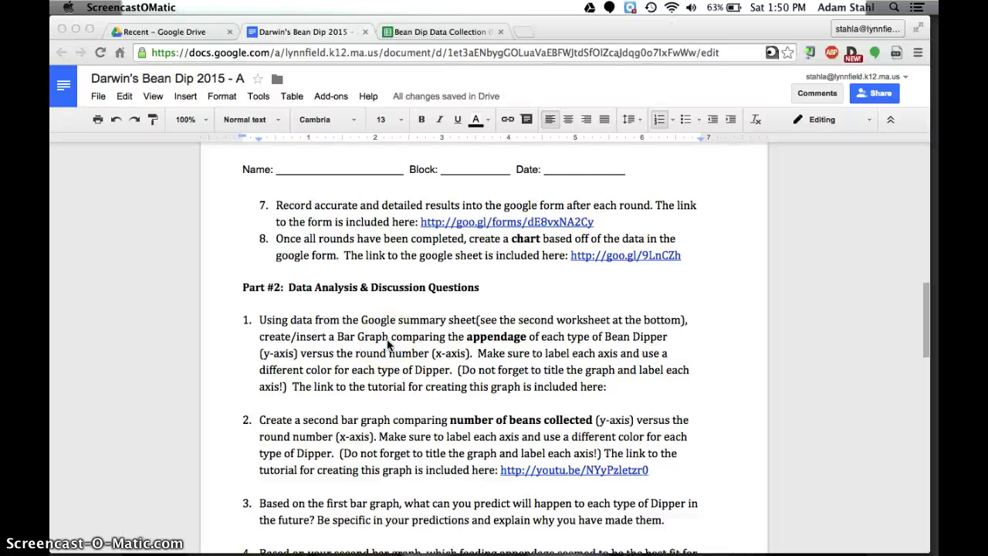
- Review question 1's bar-graph requirement in the Doc, then switch to the Bean Dip Data Collection spreadsheet
{"action": "left_click", "coordinate": [251, 322]}
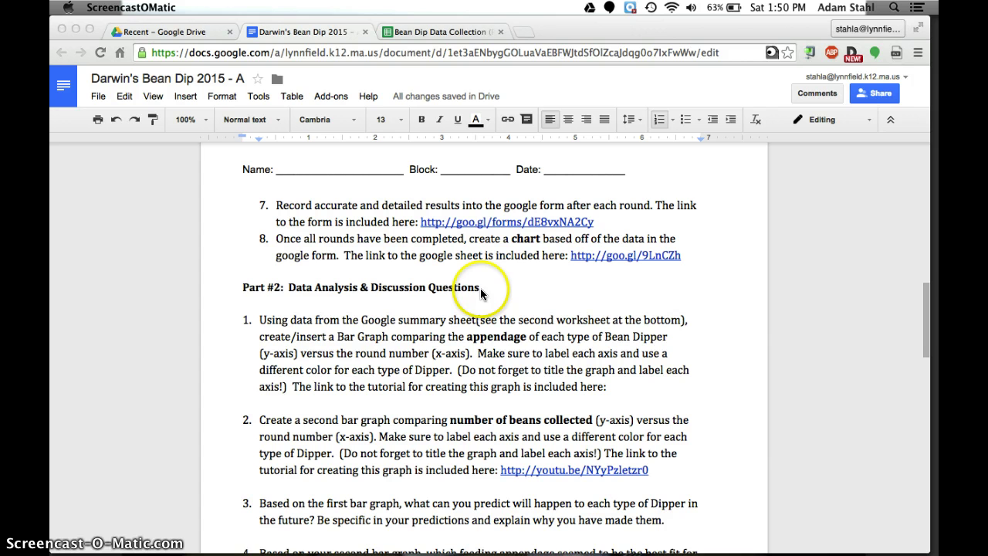
{"action": "left_click", "coordinate": [328, 334]}
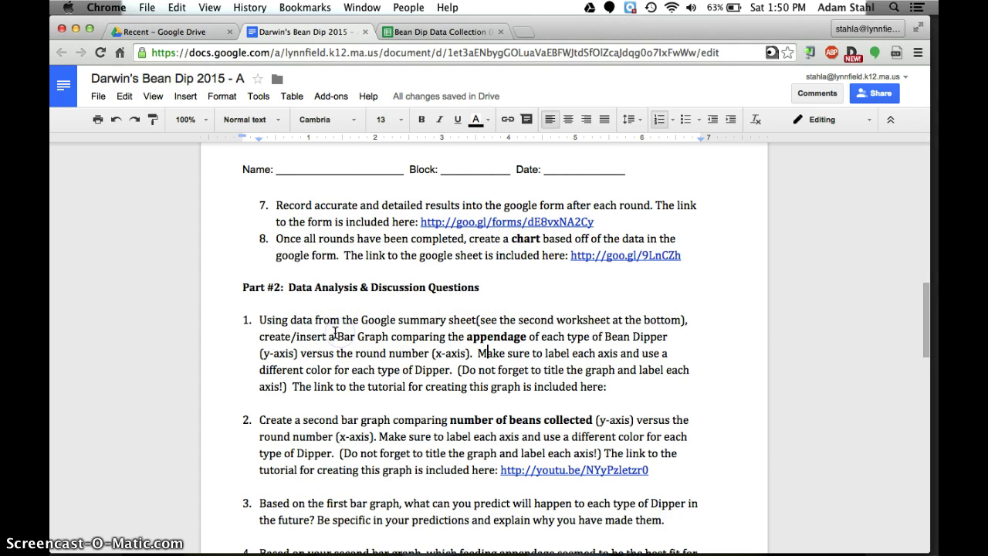
{"action": "left_click_drag", "start_coordinate": [329, 337], "coordinate": [468, 354]}
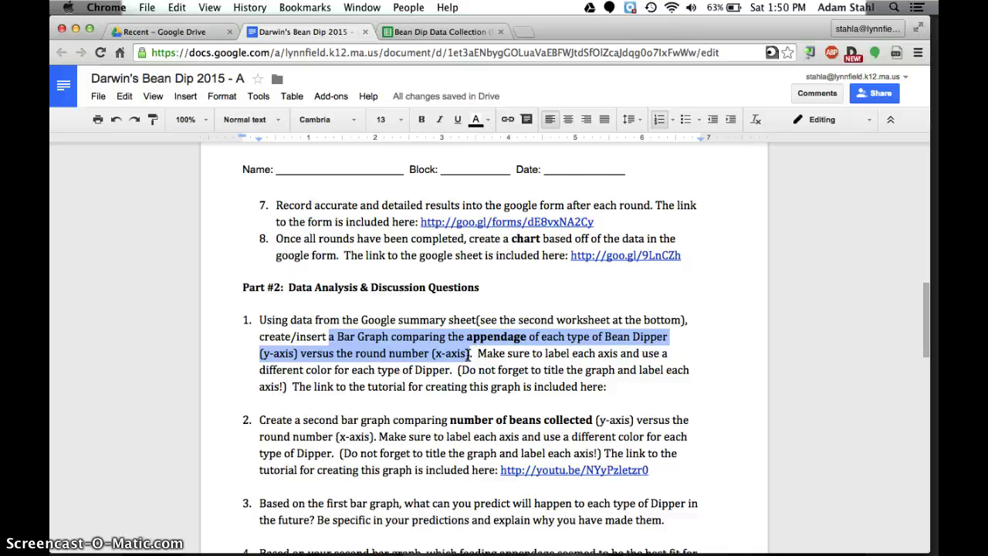
{"action": "left_click", "coordinate": [404, 318]}
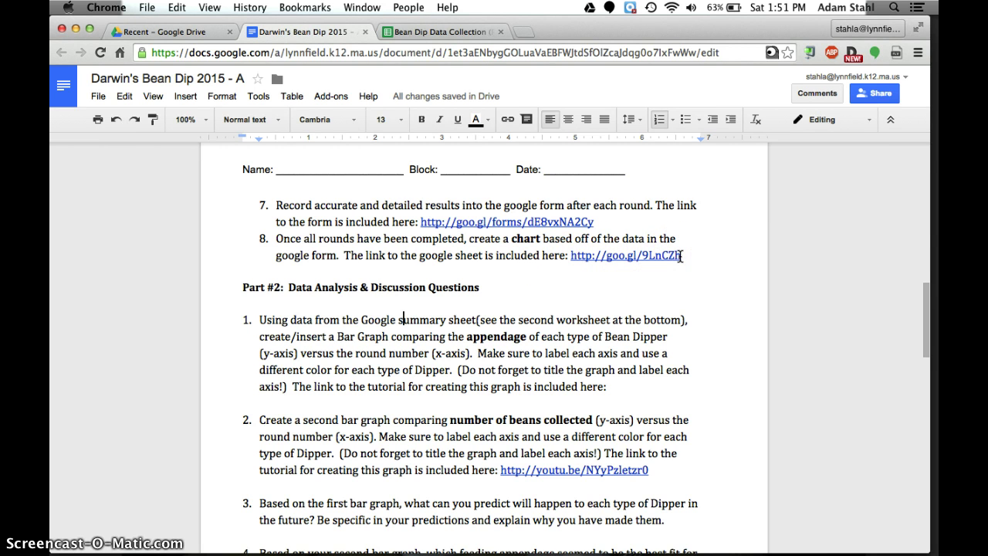
{"action": "left_click", "coordinate": [465, 31]}
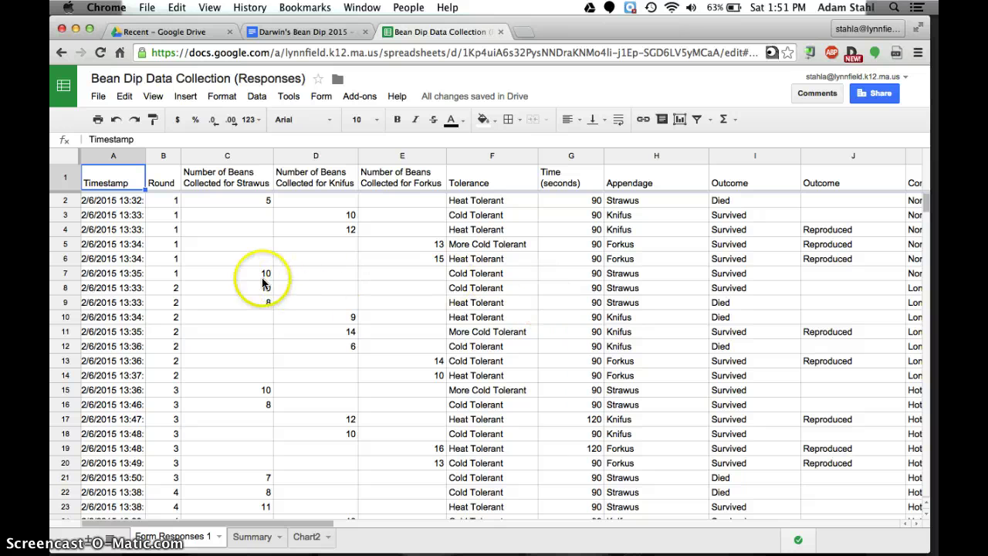
- On the Summary sheet, check the COUNTIFS formulas for round 1's Strawus, Knifus and Forkus counts
{"action": "left_click", "coordinate": [253, 539]}
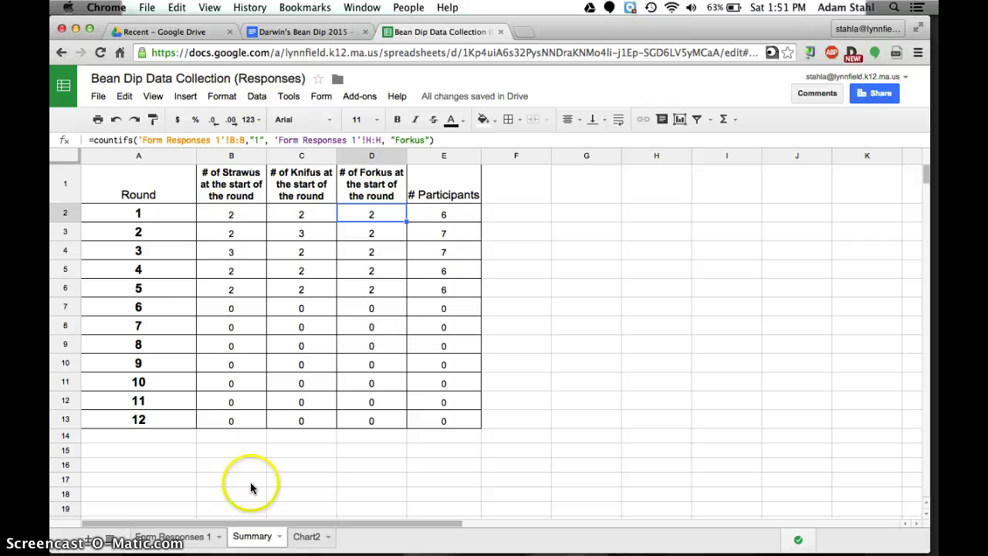
{"action": "left_click", "coordinate": [190, 192]}
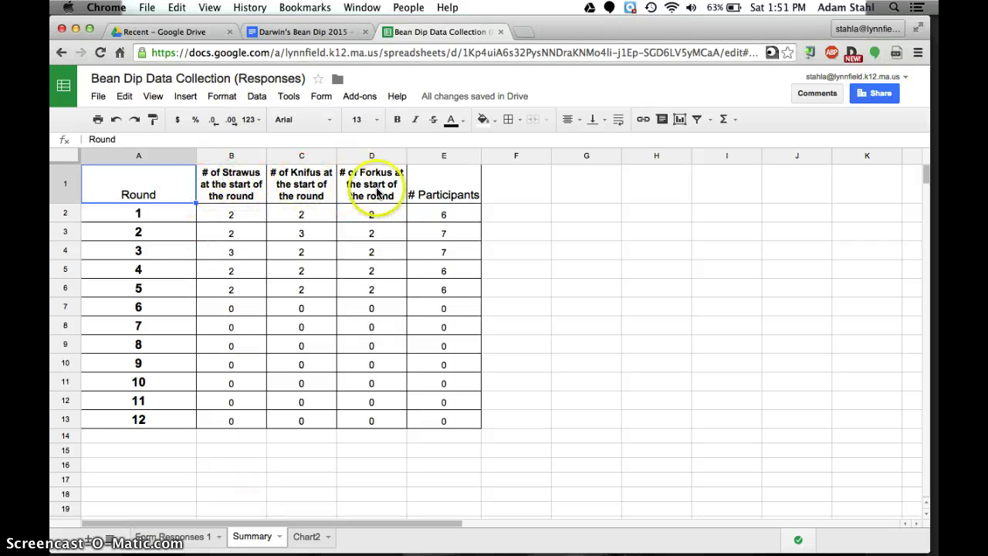
{"action": "left_click", "coordinate": [165, 211]}
{"action": "left_click", "coordinate": [227, 214]}
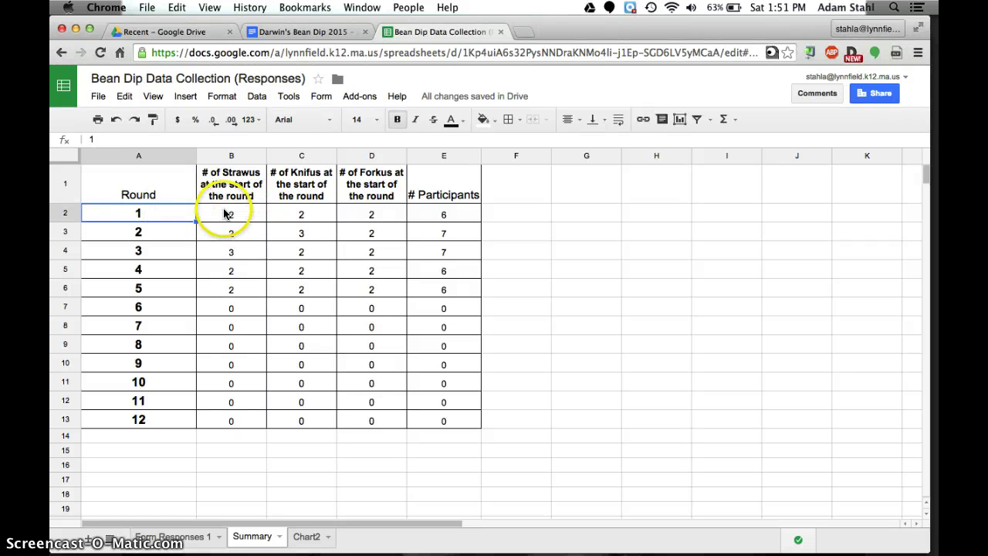
{"action": "left_click", "coordinate": [294, 213]}
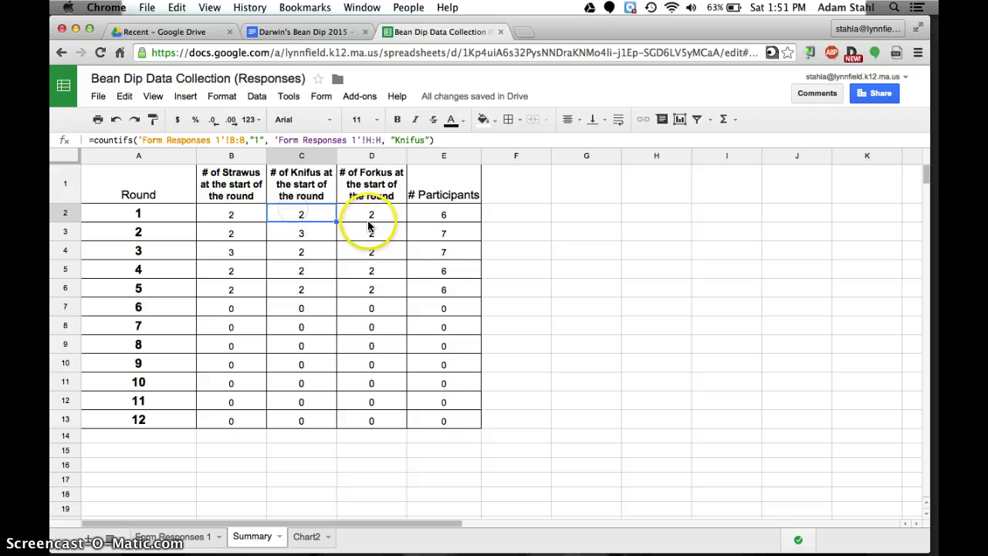
{"action": "left_click", "coordinate": [362, 218]}
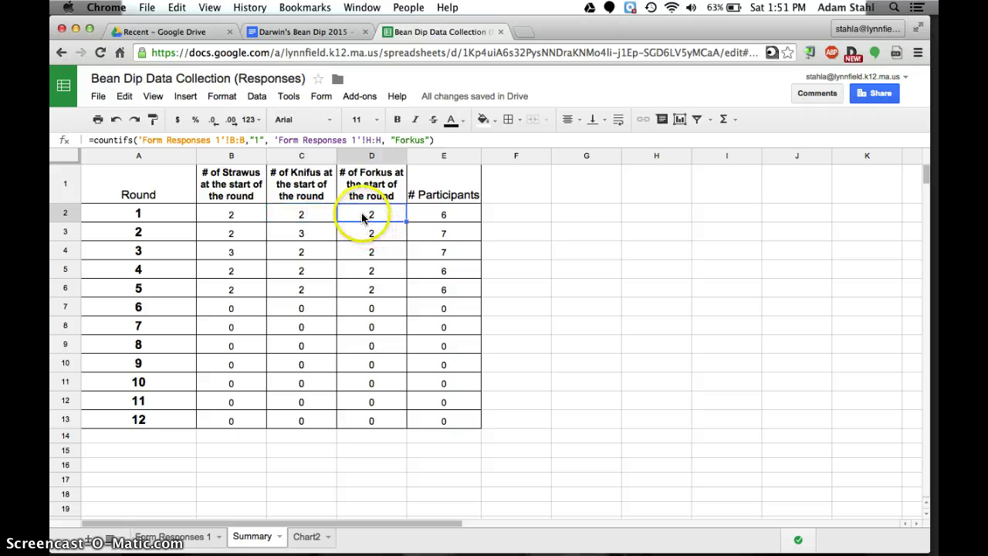
{"action": "left_click", "coordinate": [166, 193]}
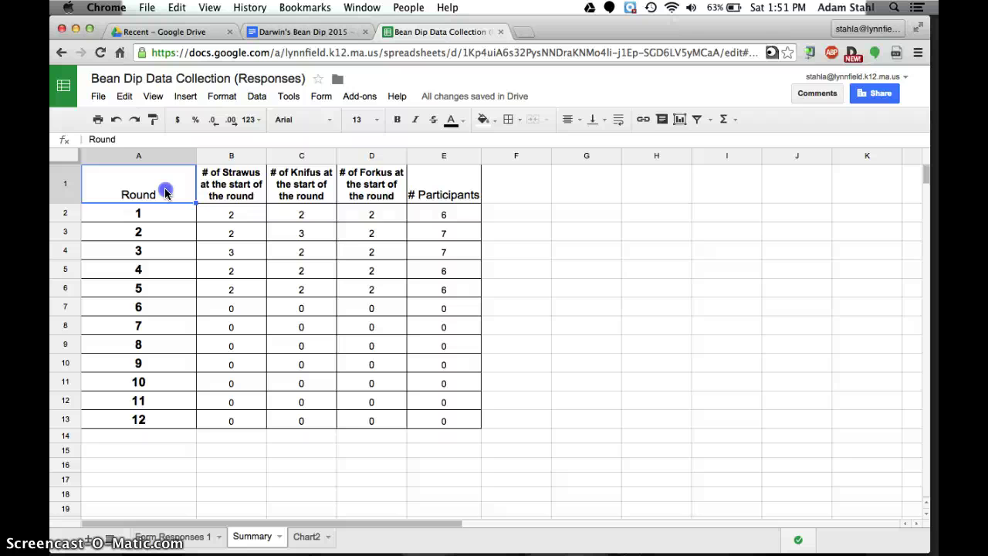
- Select A1:D6, covering the Round column and the three Dipper counts for rounds 1–5
{"action": "left_click_drag", "start_coordinate": [176, 195], "coordinate": [370, 286]}
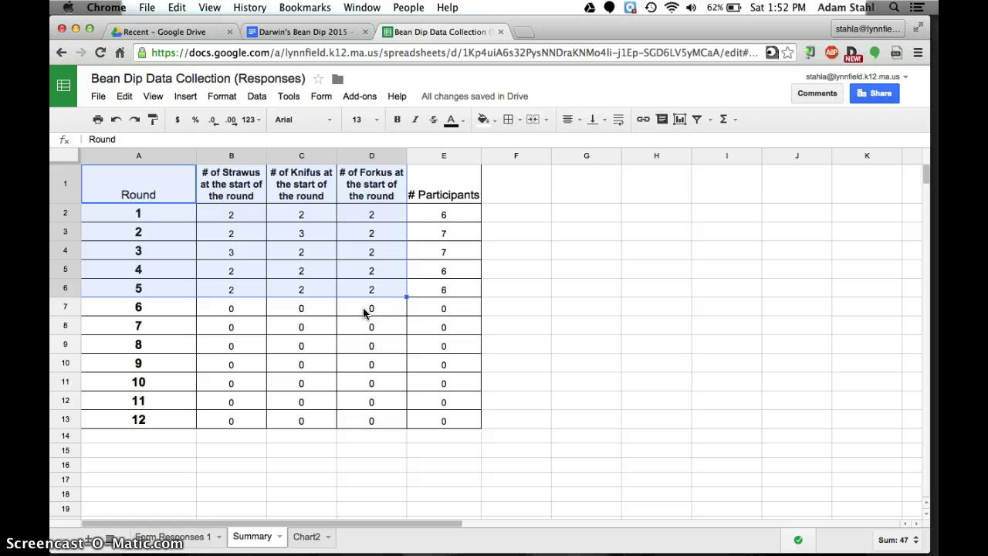
{"action": "left_click", "coordinate": [237, 367]}
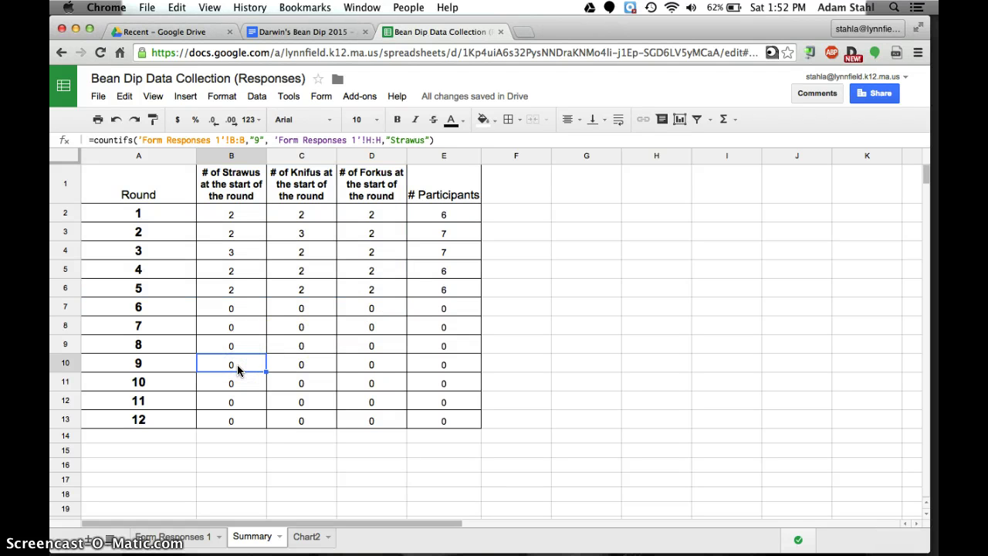
{"action": "left_click", "coordinate": [238, 400]}
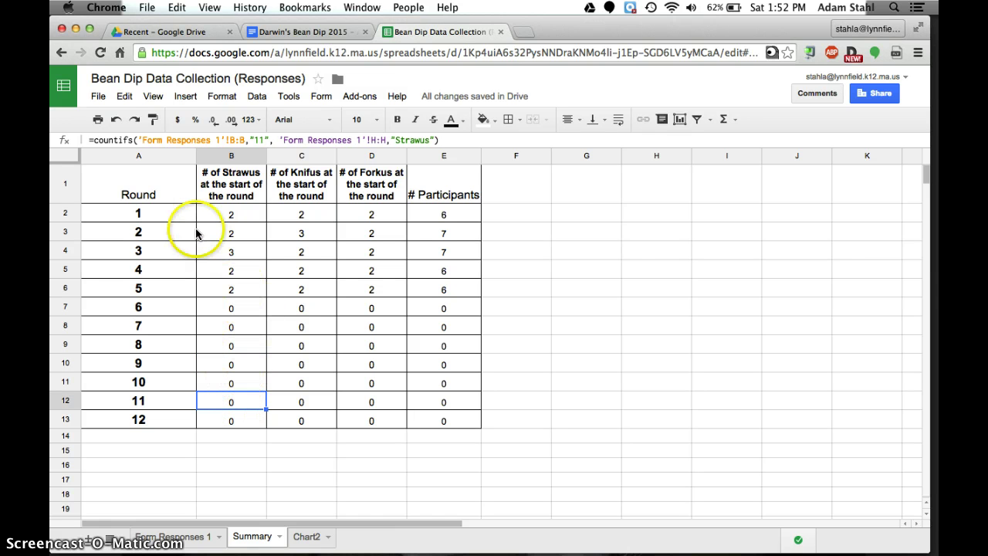
{"action": "left_click", "coordinate": [176, 193]}
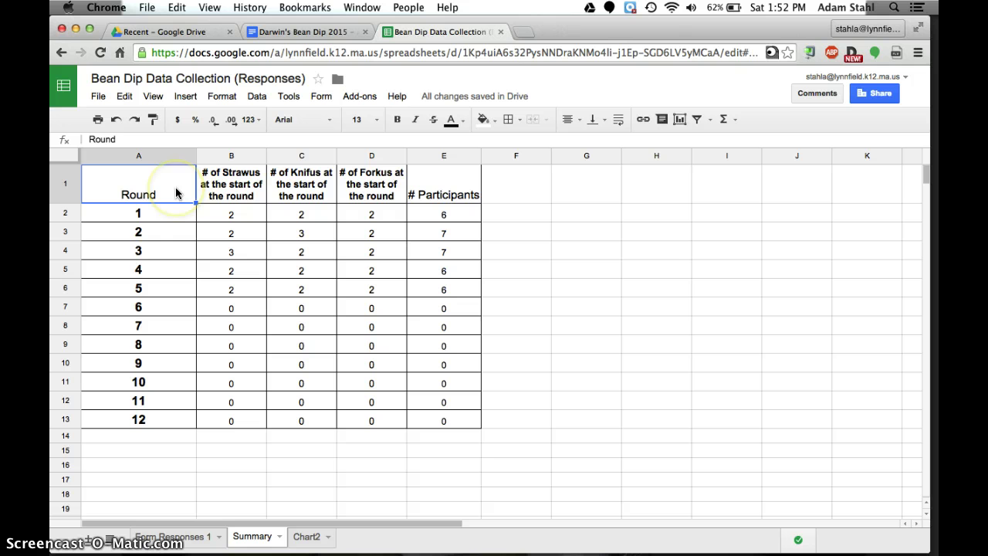
{"action": "left_click_drag", "start_coordinate": [176, 193], "coordinate": [366, 290]}
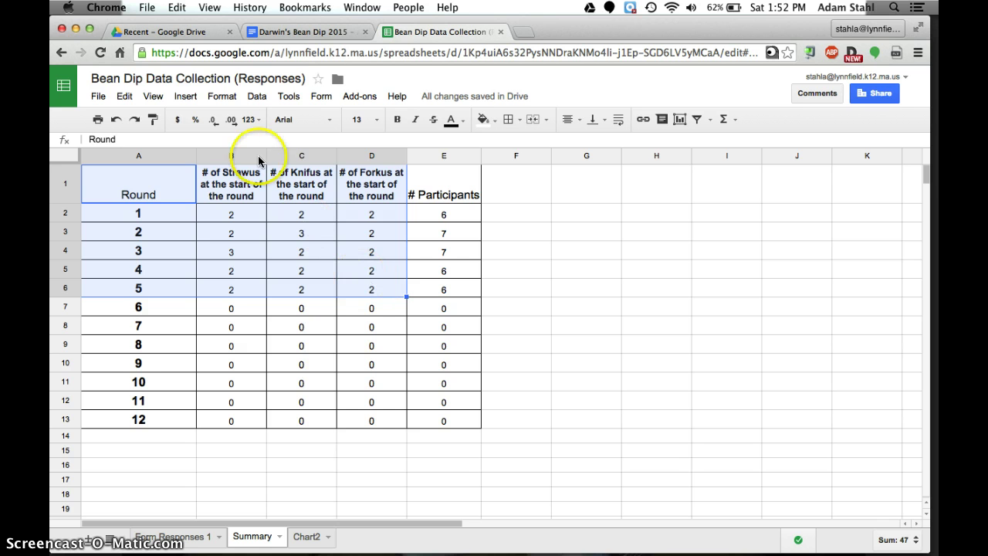
- Insert a column chart from A1:D6, using column A's round numbers as labels
{"action": "left_click", "coordinate": [183, 97]}
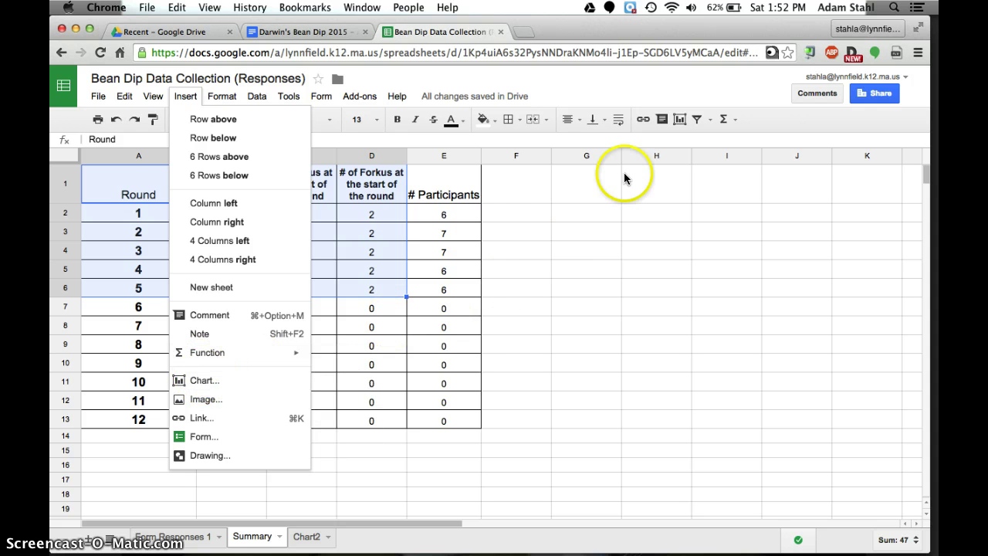
{"action": "left_click", "coordinate": [680, 120]}
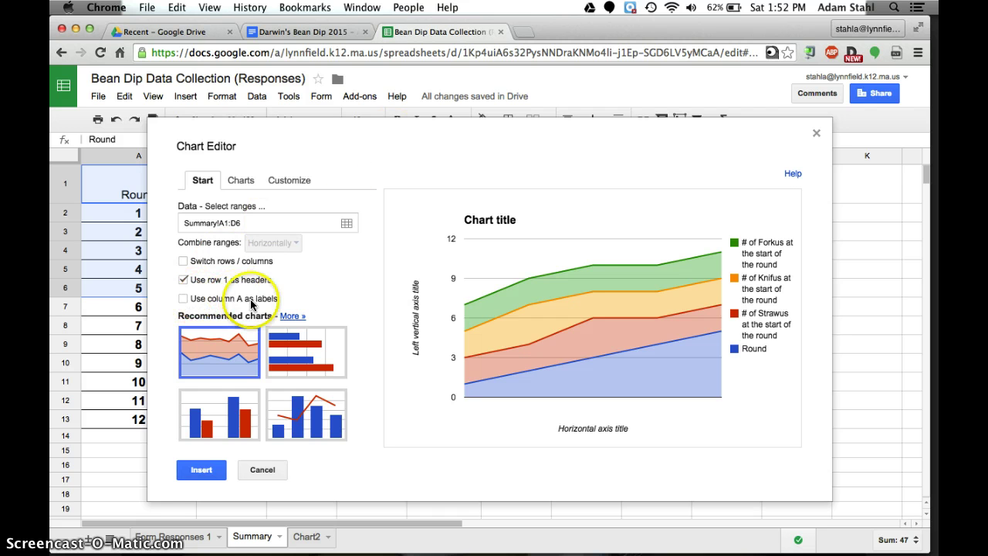
{"action": "left_click", "coordinate": [184, 298]}
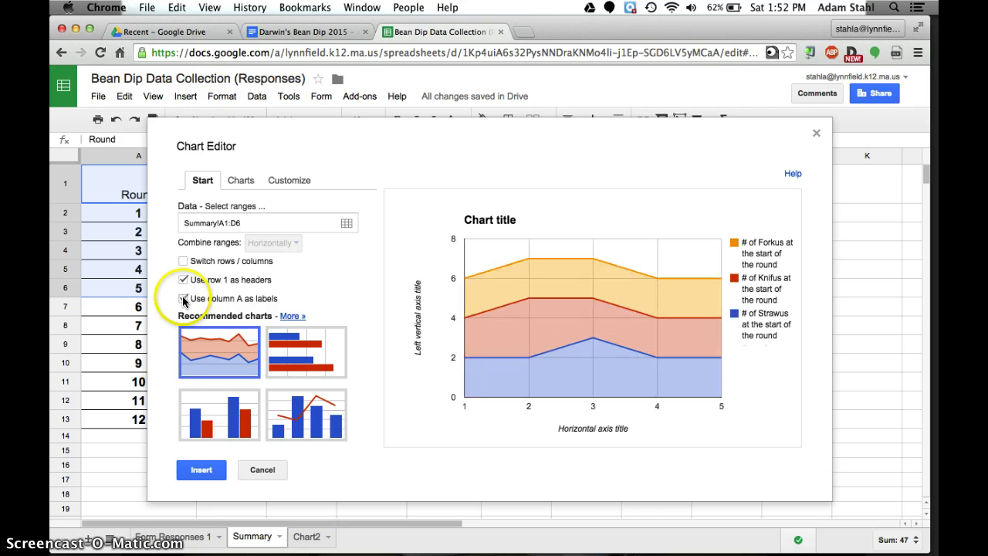
{"action": "left_click", "coordinate": [223, 410]}
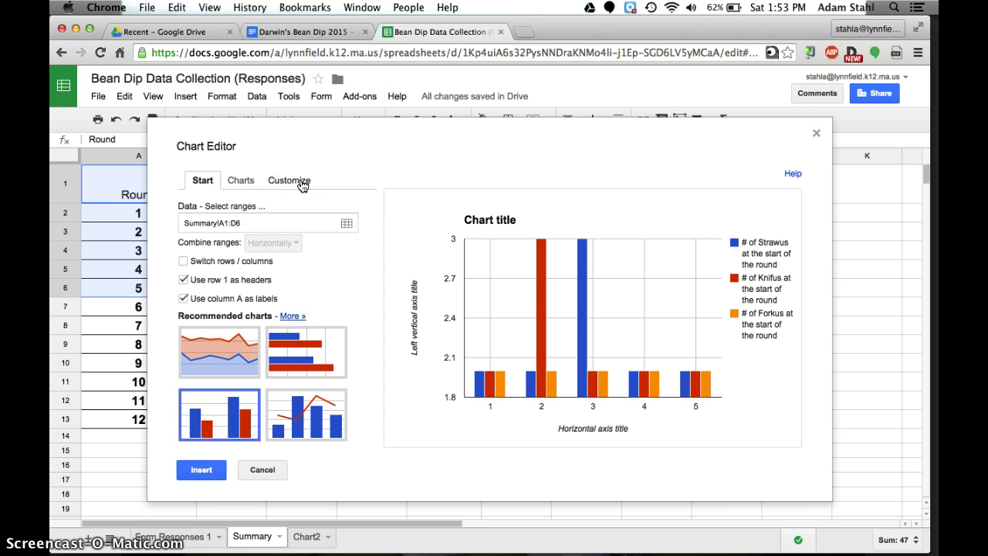
- Set the chart title to 'Figure 1: Starting Number of Bean Dippers per Round'
{"action": "left_click", "coordinate": [302, 185]}
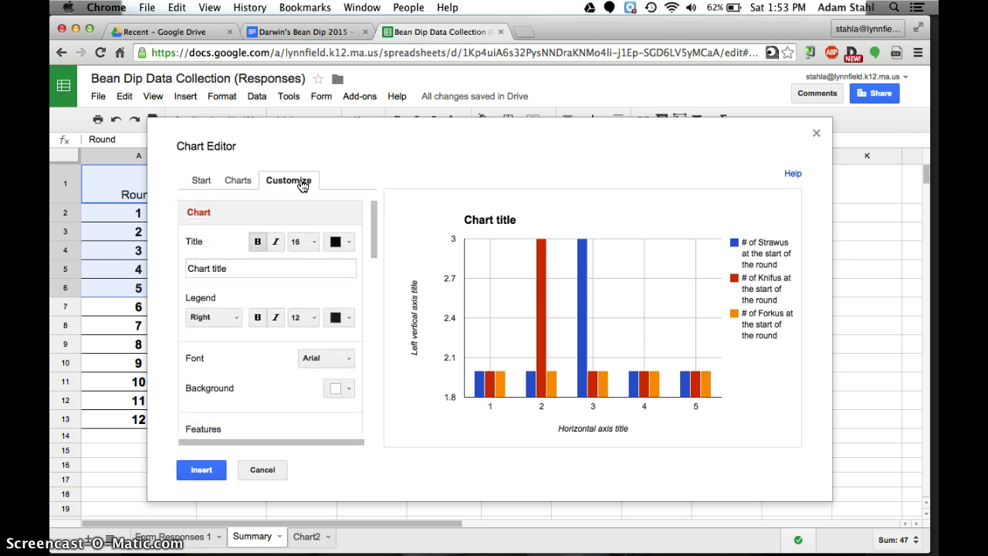
{"action": "left_click", "coordinate": [235, 270]}
{"action": "left_click_drag", "start_coordinate": [235, 269], "coordinate": [163, 270]}
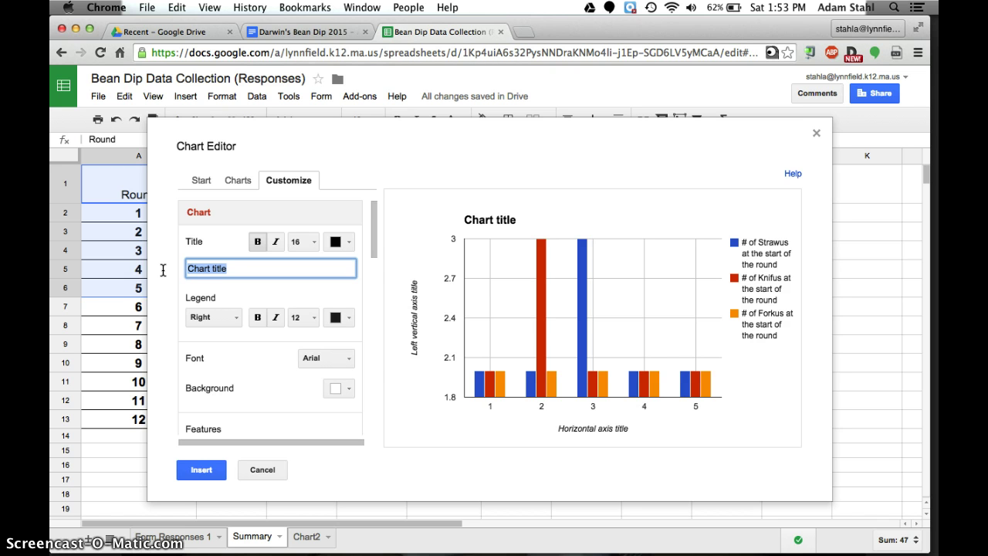
{"action": "type", "text": "Figure 1: Starting Number of Bean"}
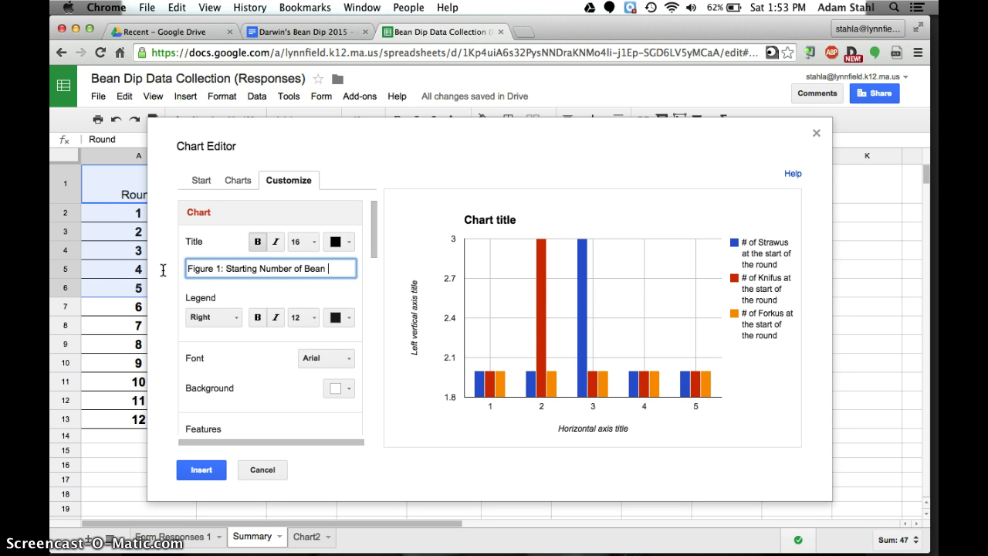
{"action": "type", "text": "s"}
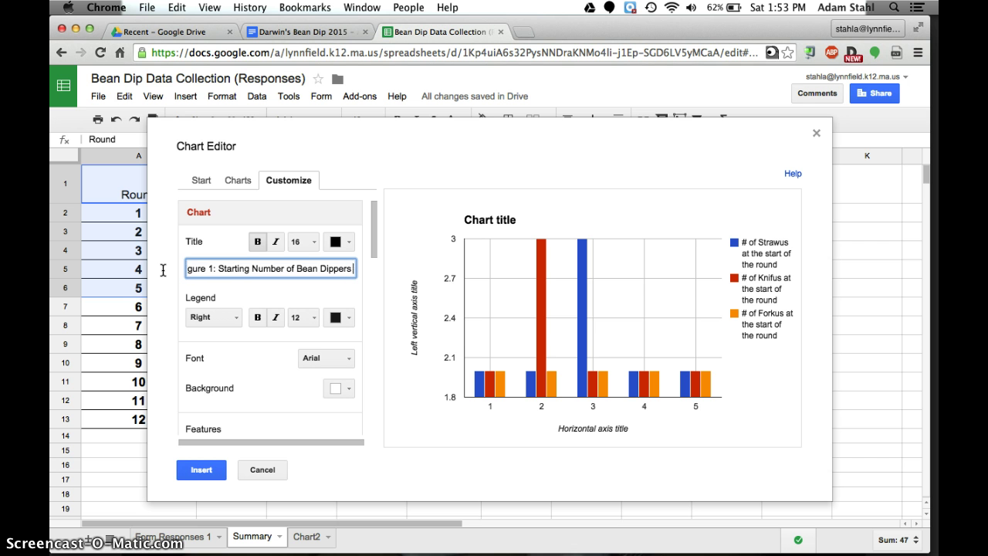
{"action": "type", "text": " per Round"}
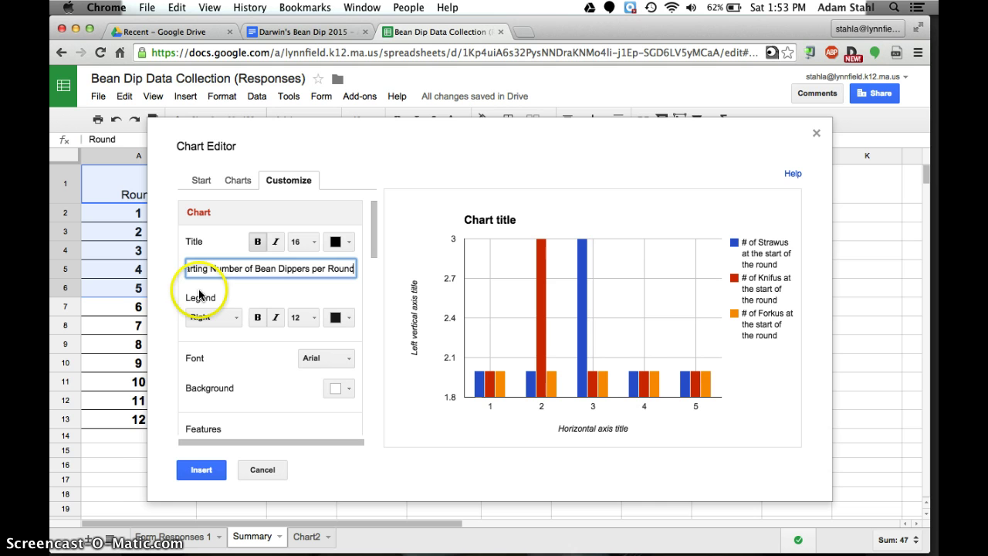
{"action": "left_click", "coordinate": [199, 296]}
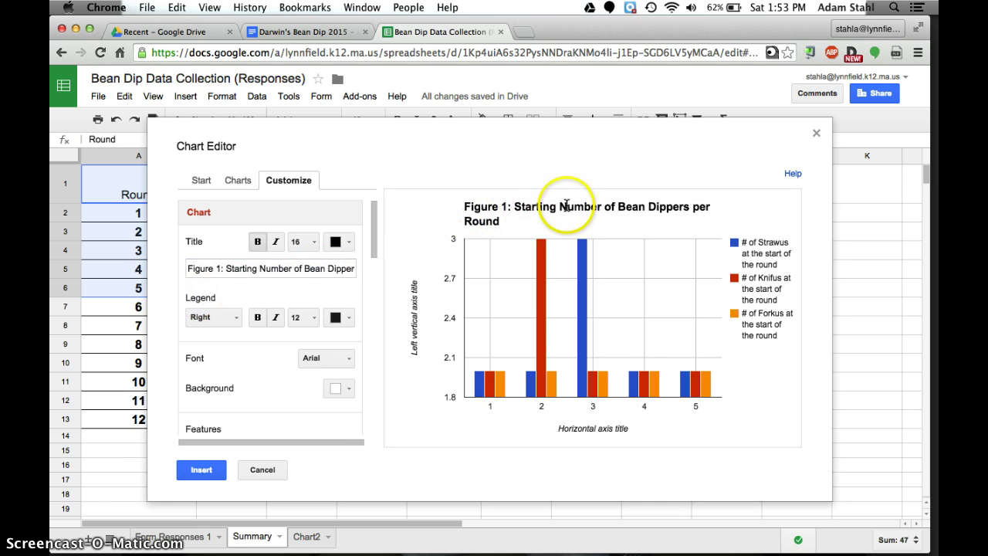
- Title the chart's horizontal axis 'Round Number'
{"action": "scroll", "coordinate": [274, 319], "scroll_direction": "down", "scroll_amount": 3}
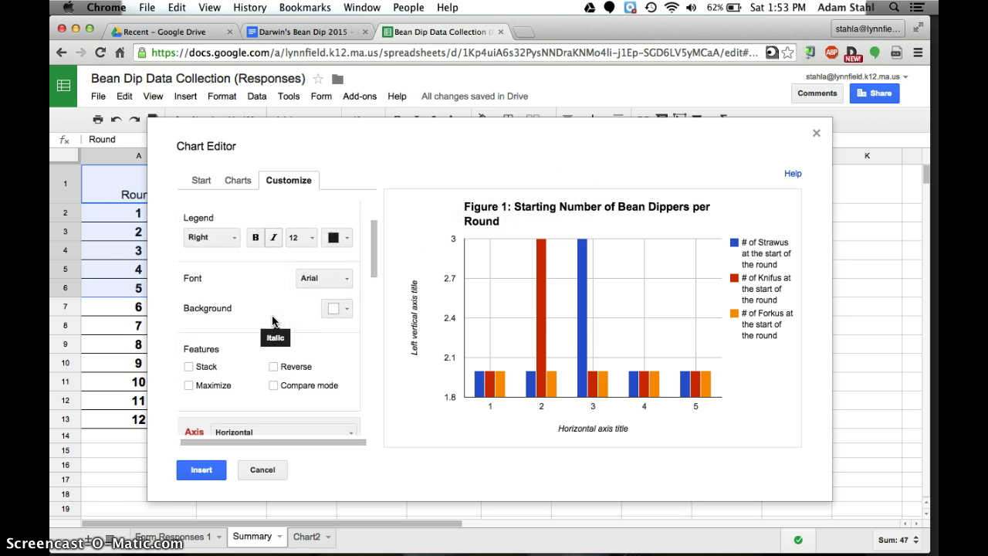
{"action": "scroll", "coordinate": [272, 320], "scroll_direction": "down", "scroll_amount": 6}
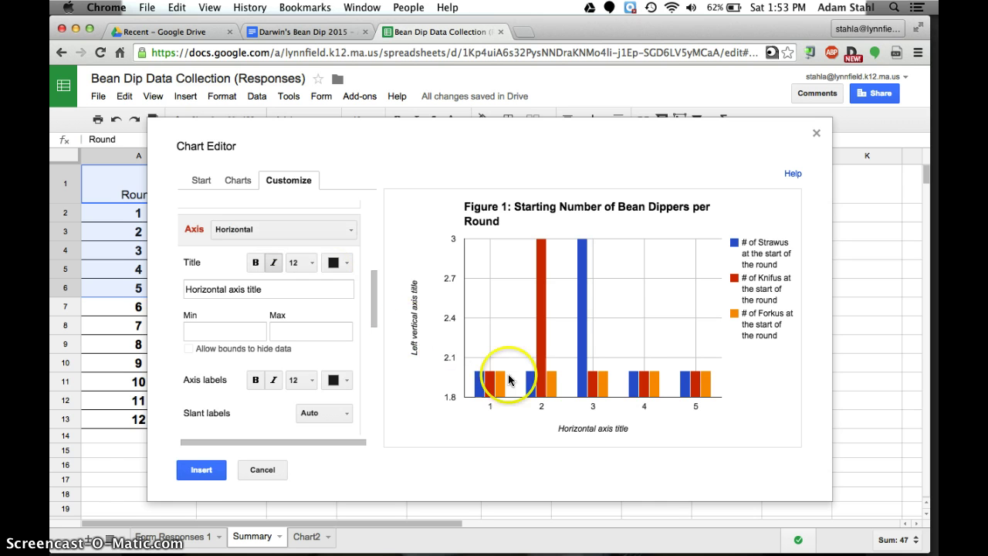
{"action": "double_click", "coordinate": [277, 290]}
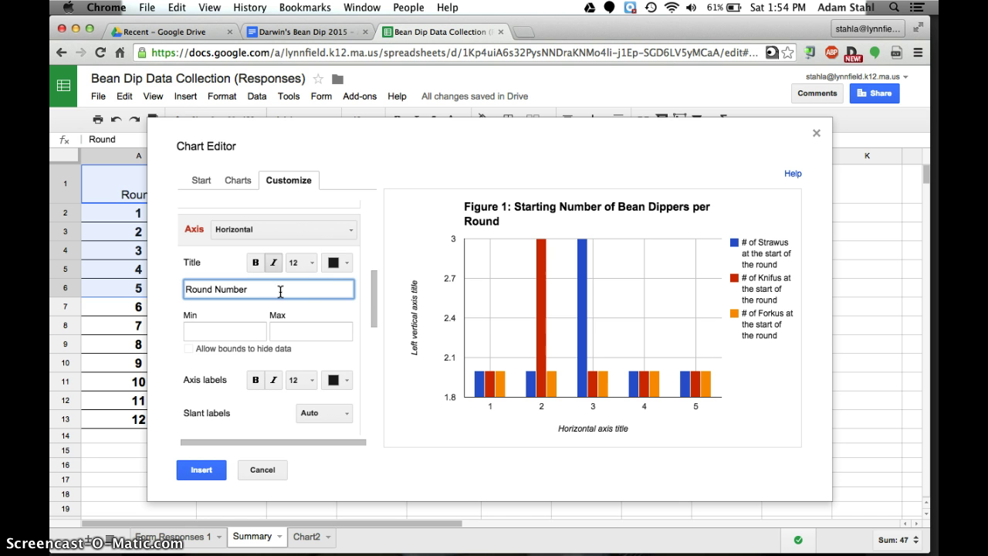
- Title the left vertical axis 'Number of Bean Dippers' and set its minimum to 0
{"action": "left_click", "coordinate": [324, 230]}
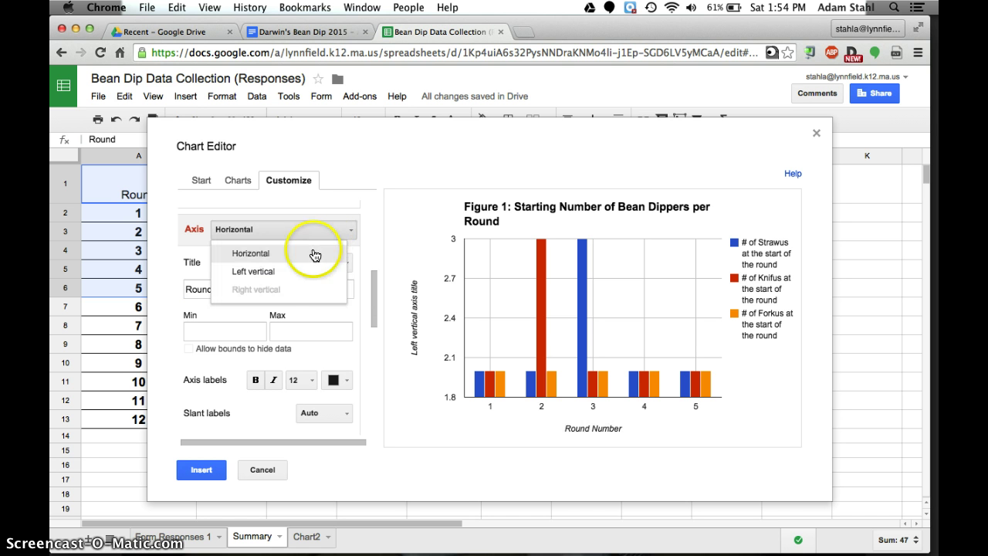
{"action": "left_click", "coordinate": [278, 272]}
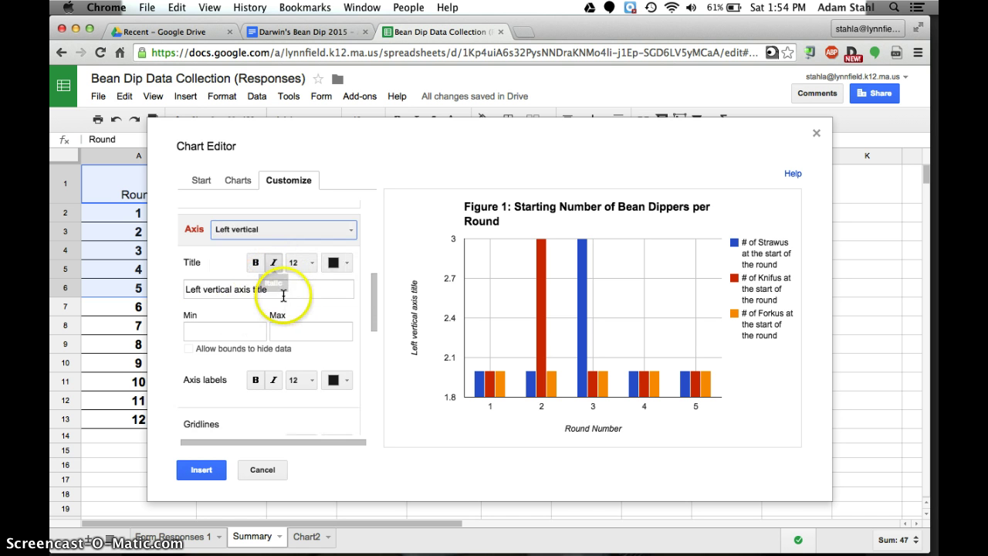
{"action": "left_click_drag", "start_coordinate": [283, 293], "coordinate": [149, 279]}
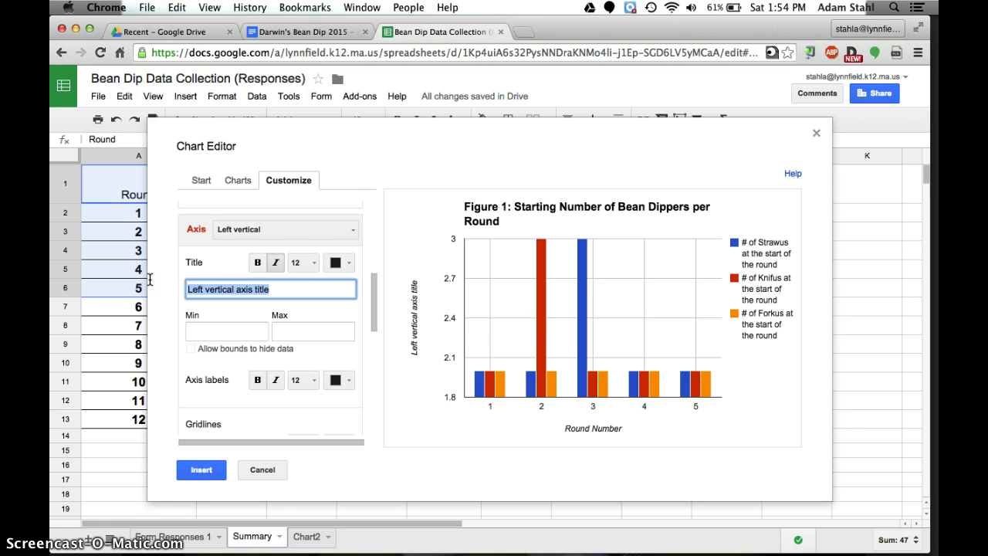
{"action": "type", "text": "Number of Bean Dippers"}
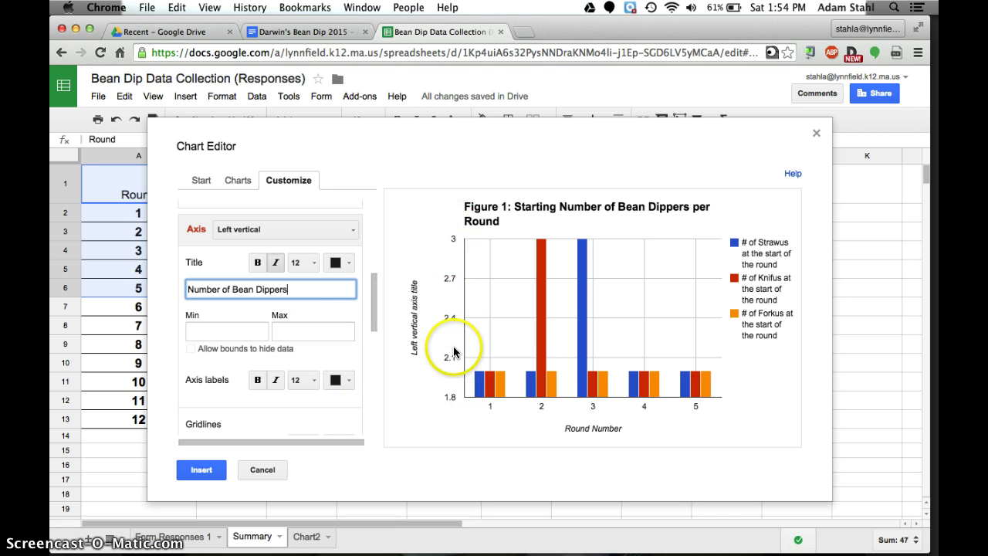
{"action": "left_click", "coordinate": [225, 333]}
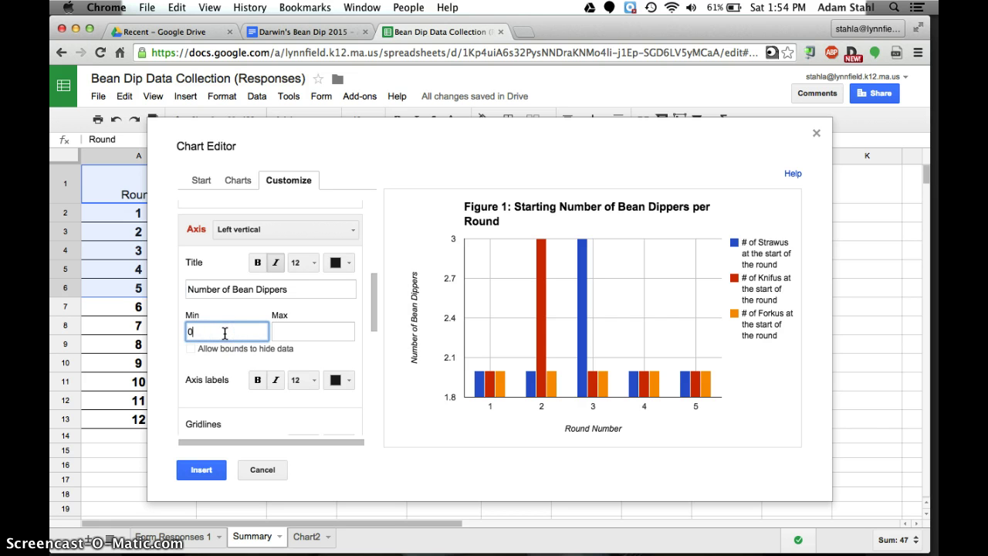
{"action": "type", "text": "0"}
{"action": "left_click", "coordinate": [232, 313]}
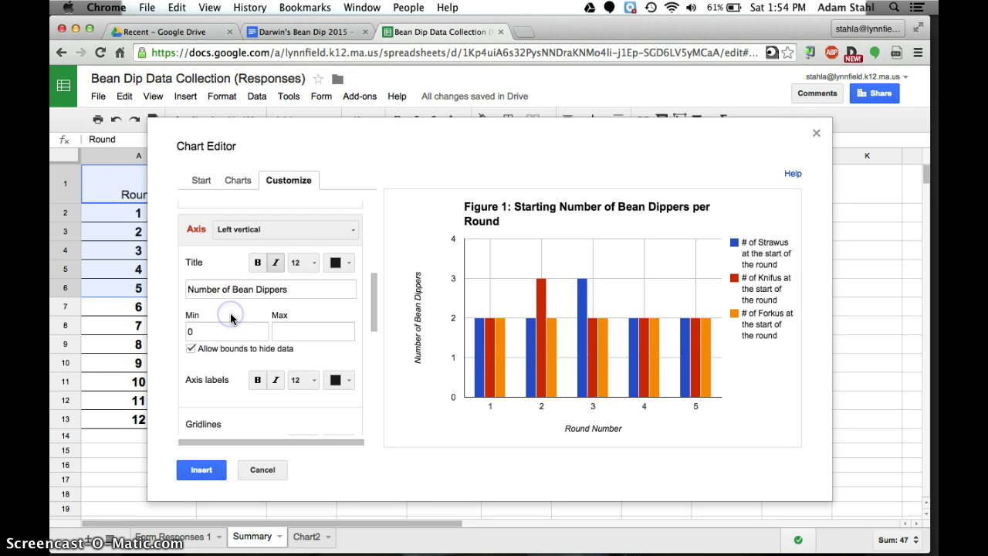
{"action": "left_click", "coordinate": [363, 315]}
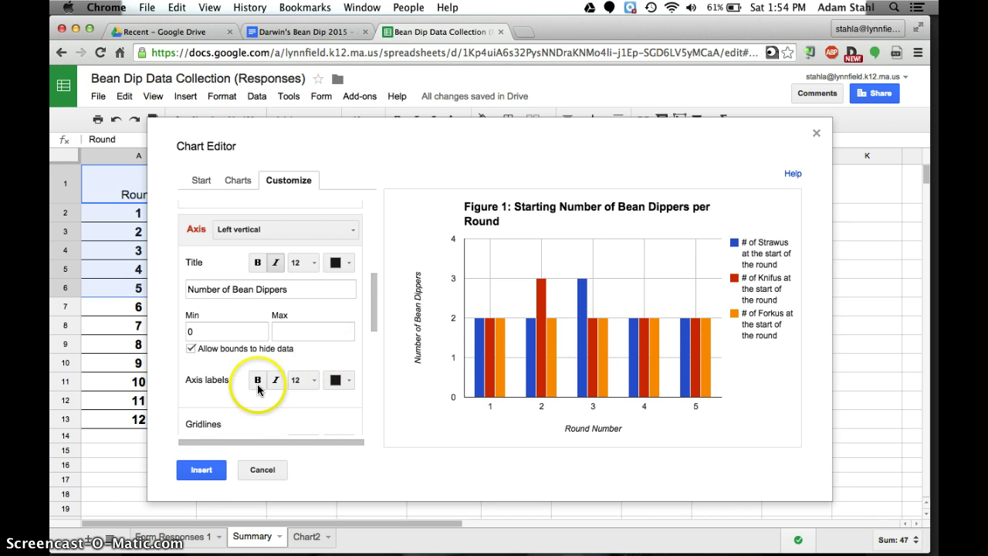
- Place the Figure 1 chart to the right of the data table and copy it
{"action": "left_click", "coordinate": [207, 475]}
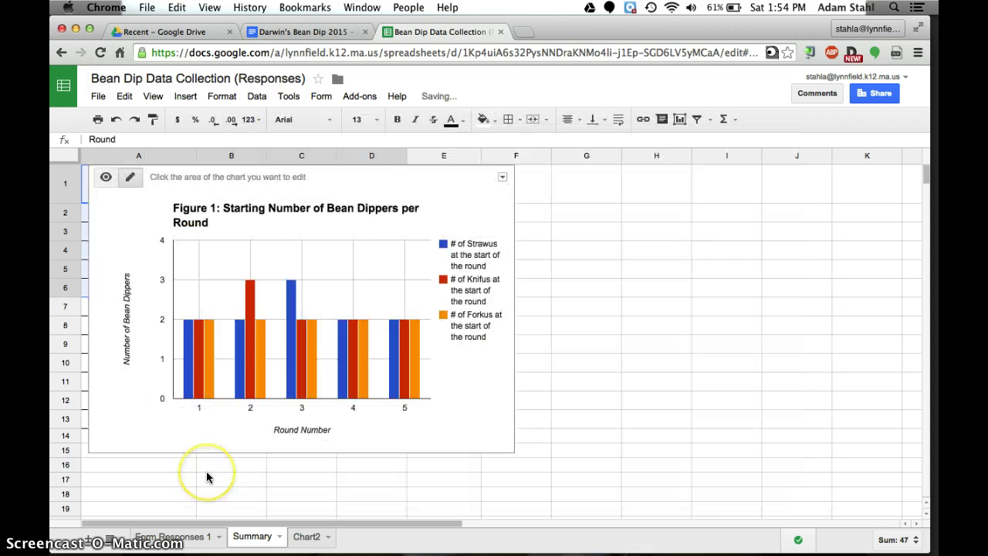
{"action": "left_click_drag", "start_coordinate": [352, 186], "coordinate": [599, 205]}
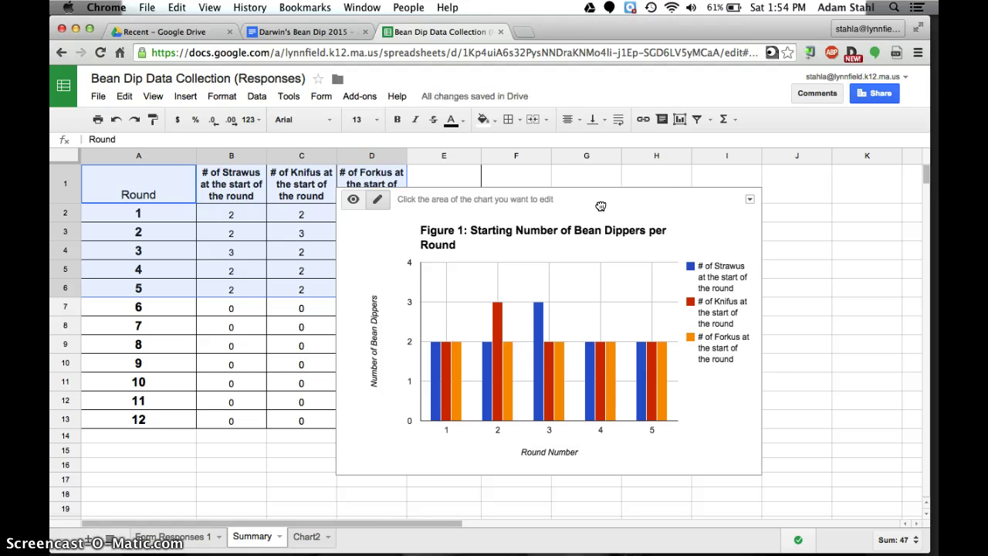
{"action": "left_click", "coordinate": [749, 201]}
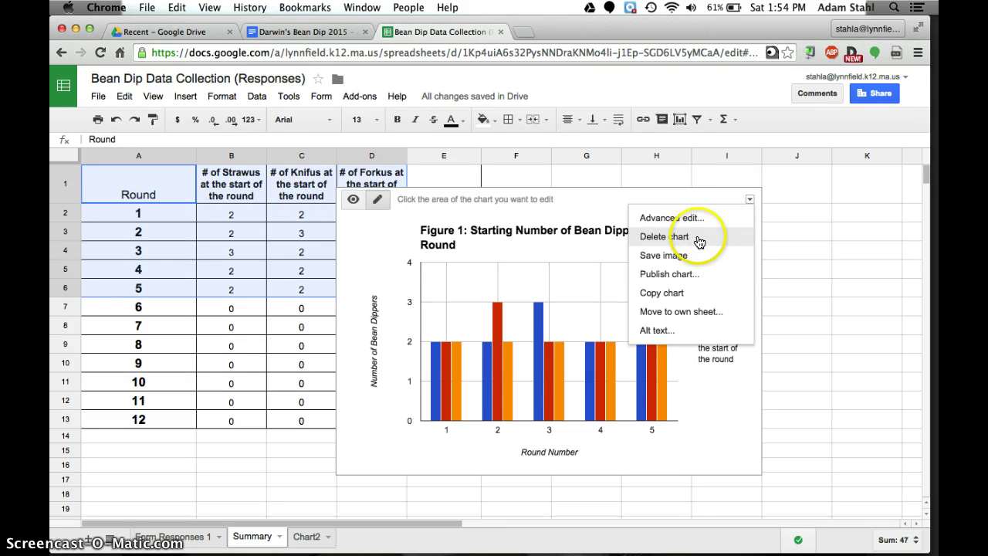
{"action": "left_click", "coordinate": [665, 299]}
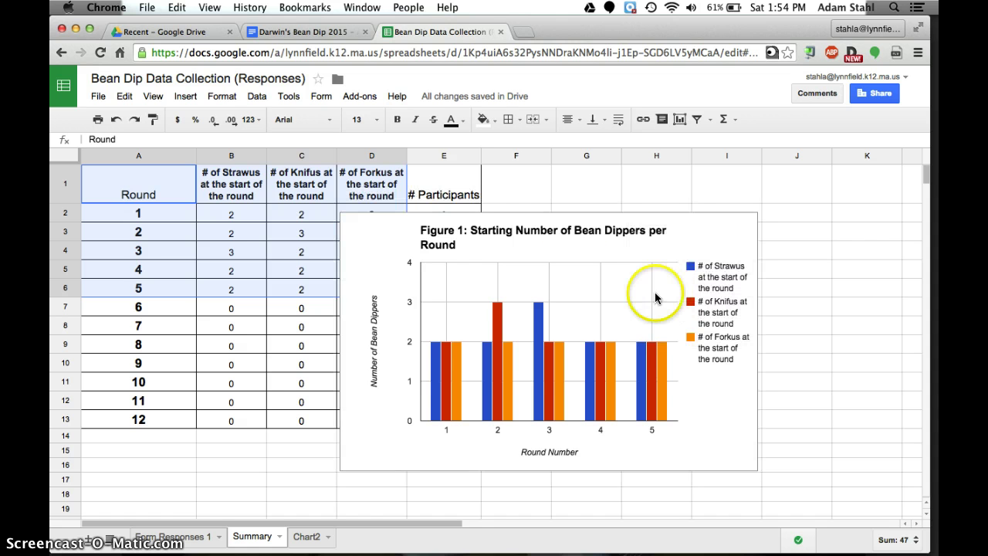
- Paste the copied chart into the worksheet document on the blank line after question 1
{"action": "left_click", "coordinate": [327, 37]}
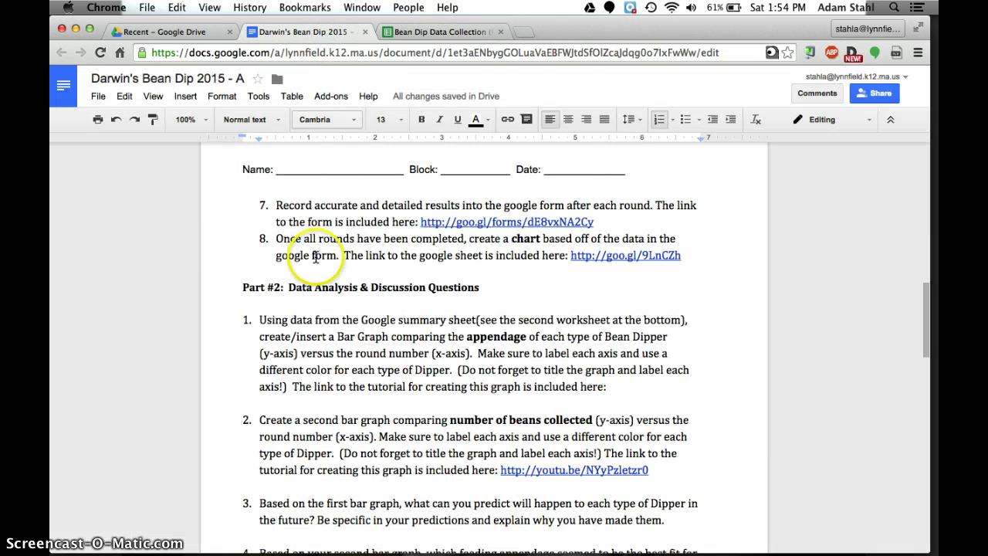
{"action": "left_click", "coordinate": [344, 396]}
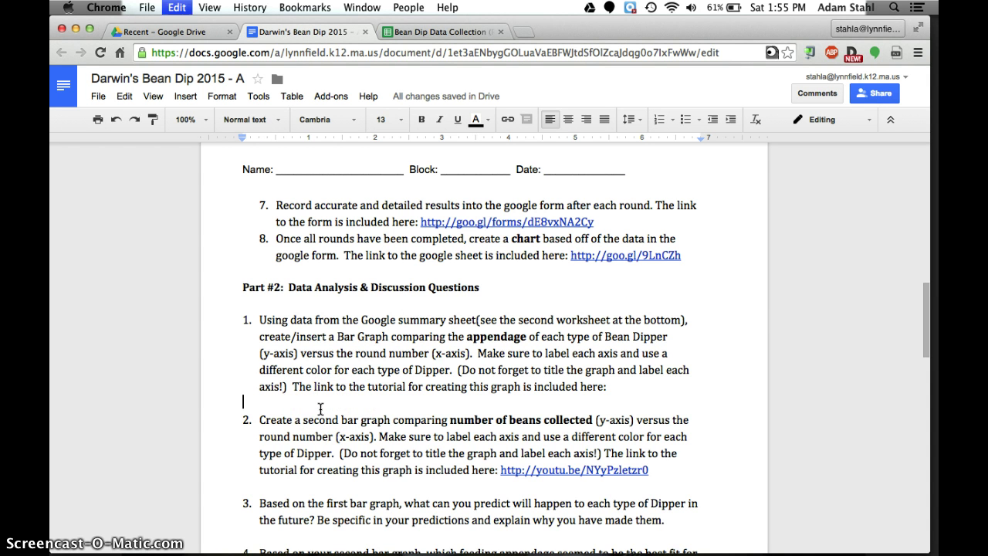
{"action": "key", "text": "super+v"}
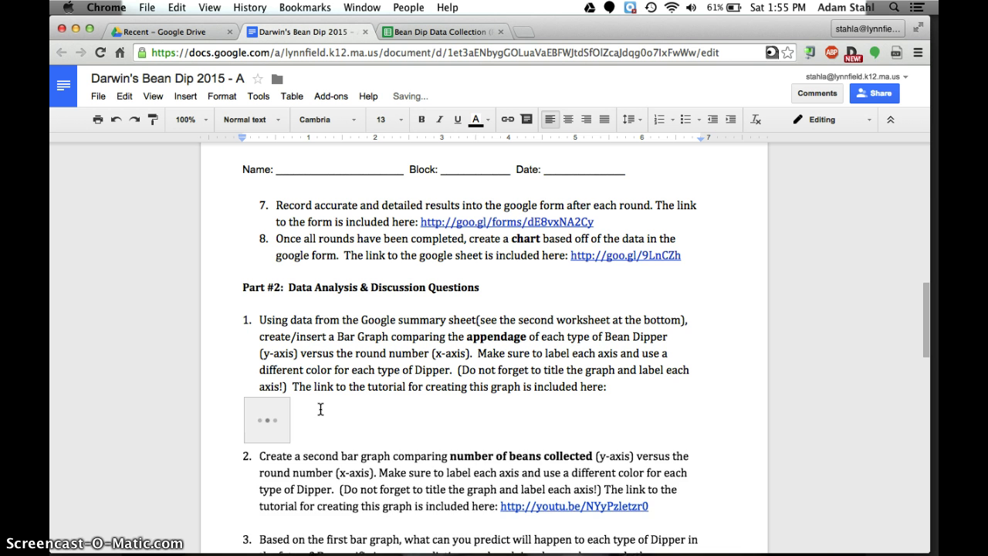
{"action": "left_click", "coordinate": [678, 357]}
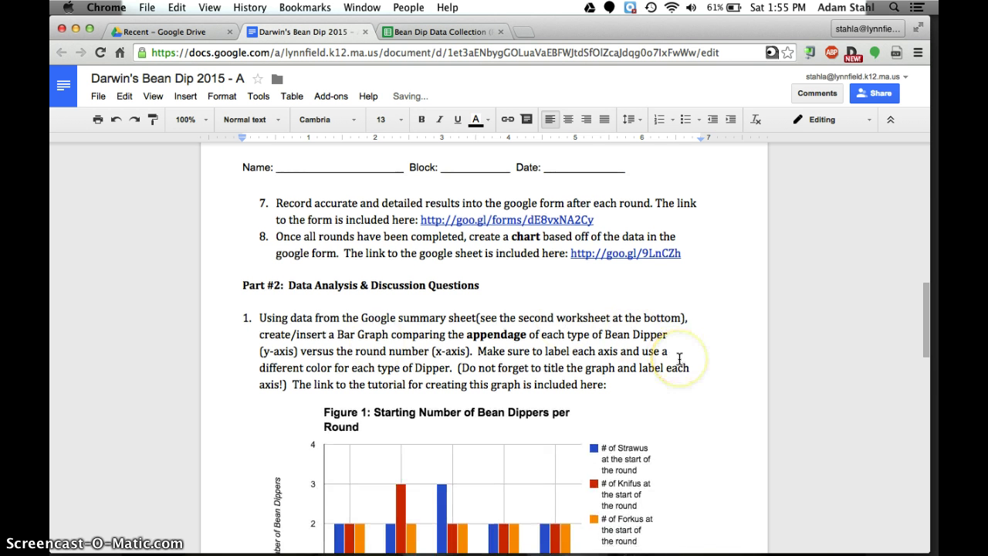
{"action": "scroll", "coordinate": [679, 357], "scroll_direction": "down", "scroll_amount": 4}
{"action": "scroll", "coordinate": [679, 358], "scroll_direction": "up", "scroll_amount": 1}
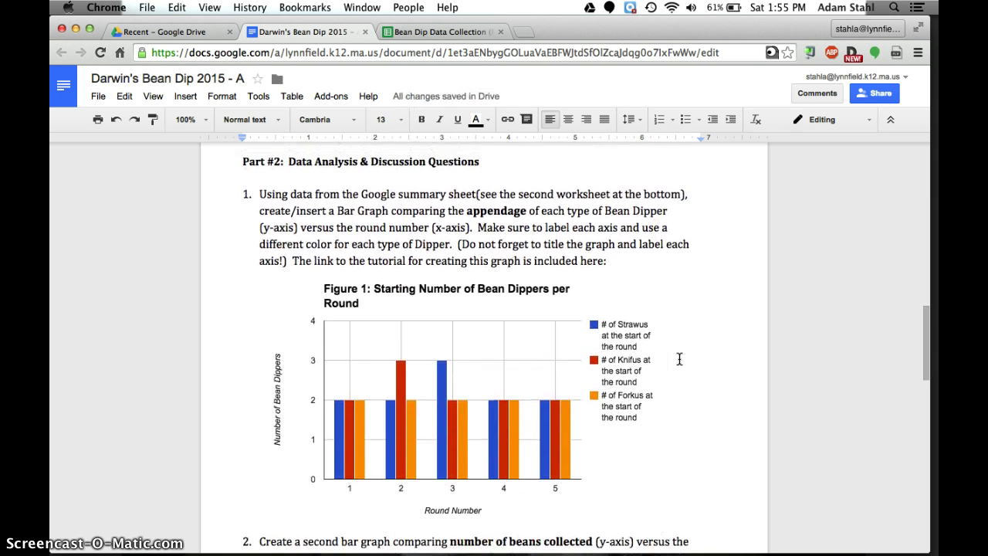